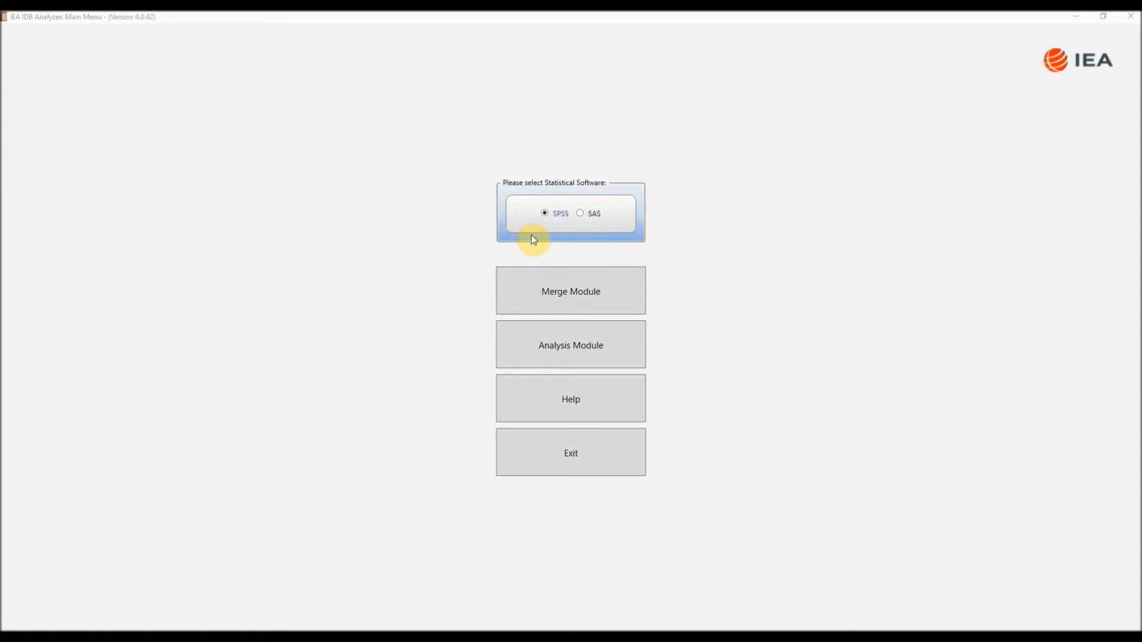
# Load bsgengm7.sav from the T19_G8_SPSS Data folder as the analysis file in the Analysis Module.
pyautogui.click(563, 344)
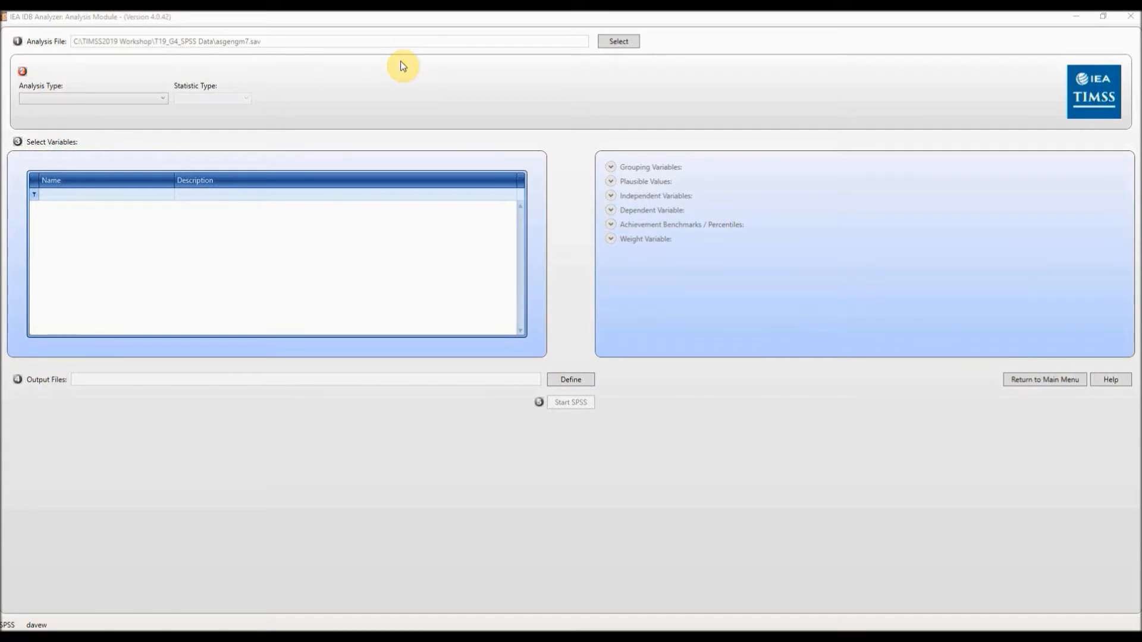
pyautogui.click(623, 44)
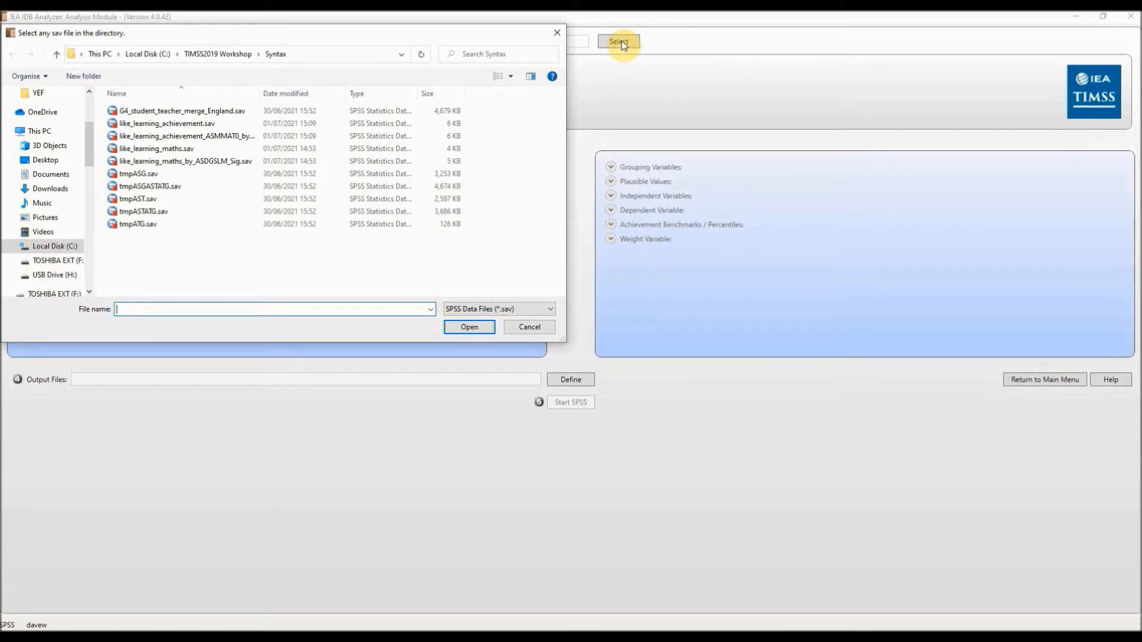
pyautogui.click(218, 55)
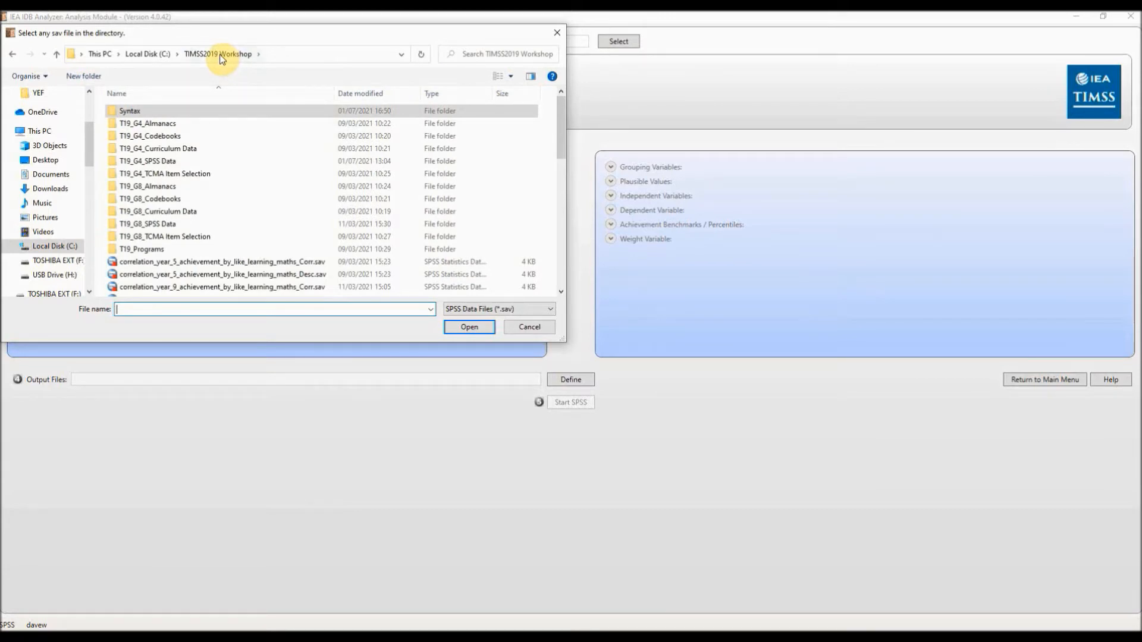
pyautogui.doubleClick(170, 226)
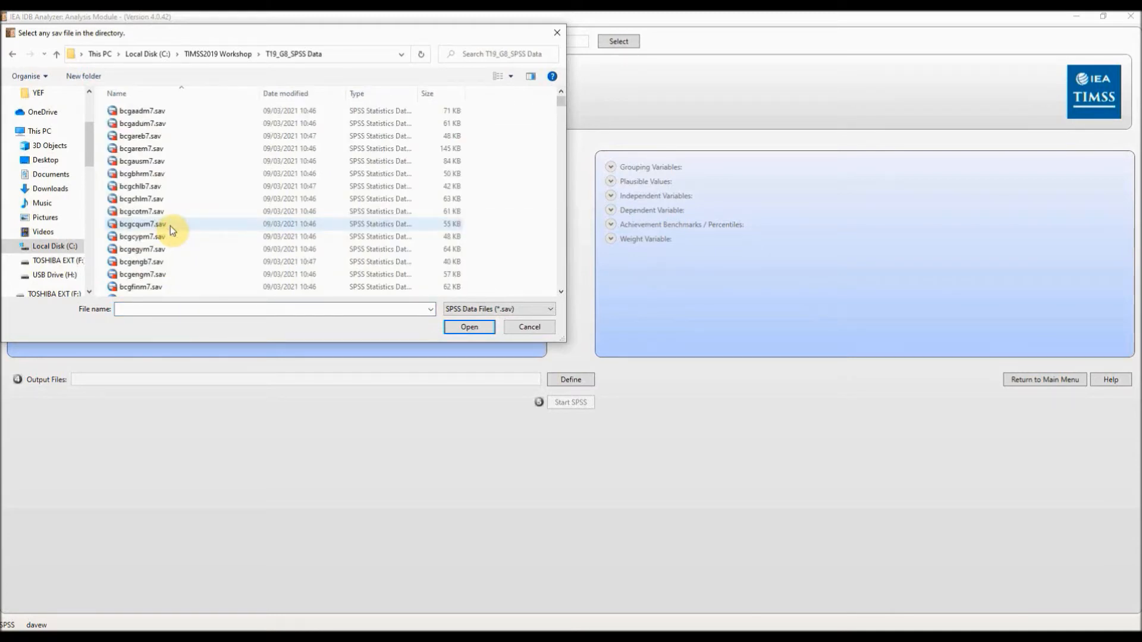
pyautogui.click(157, 309)
pyautogui.write('bsg')
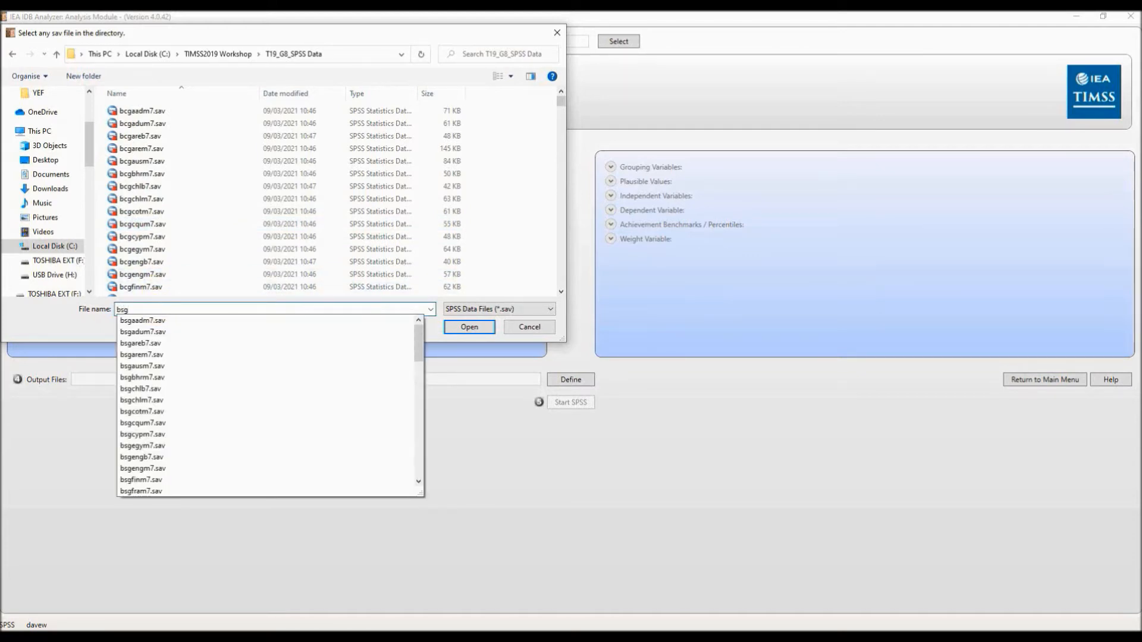
pyautogui.write('eng')
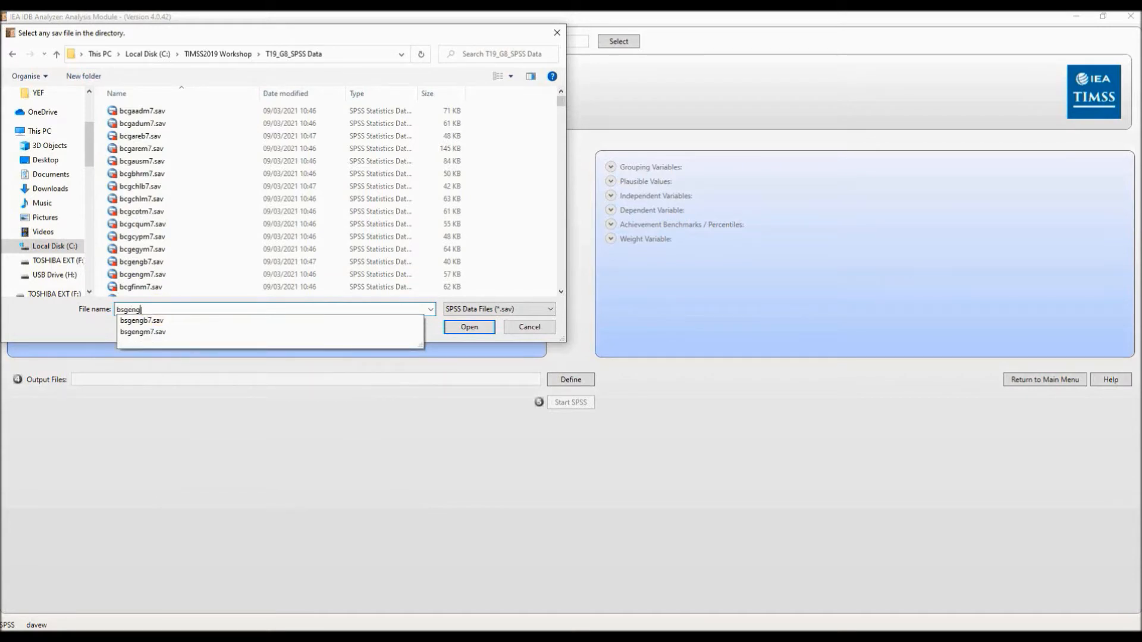
pyautogui.click(171, 335)
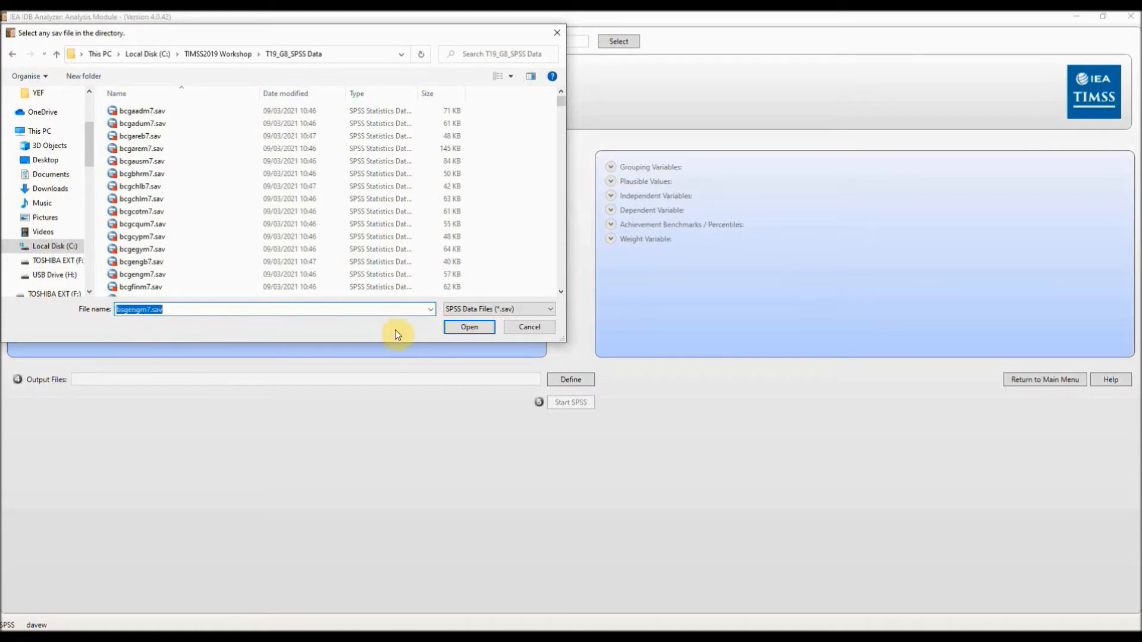
pyautogui.click(467, 326)
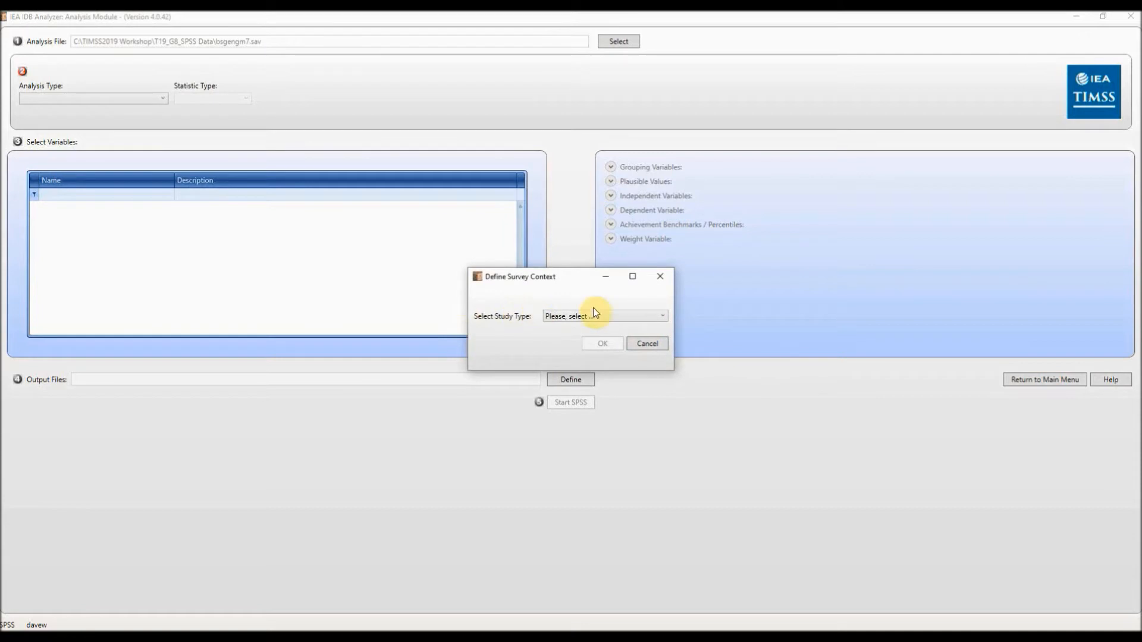
# Define the survey context with TIMSS as the study type.
pyautogui.click(661, 316)
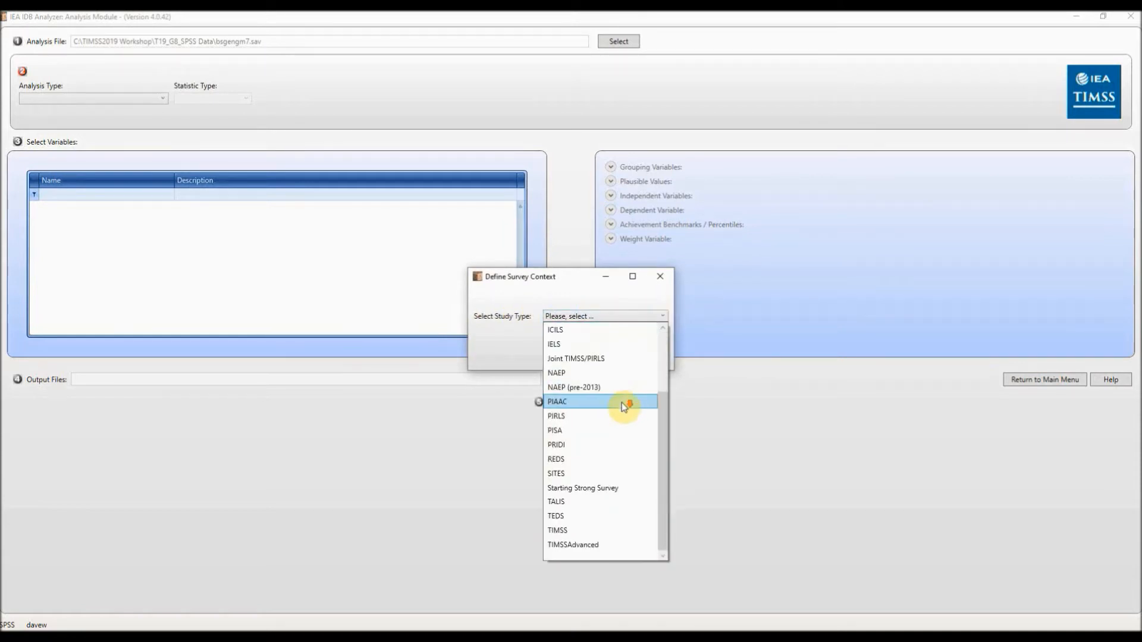
pyautogui.click(568, 530)
pyautogui.click(601, 352)
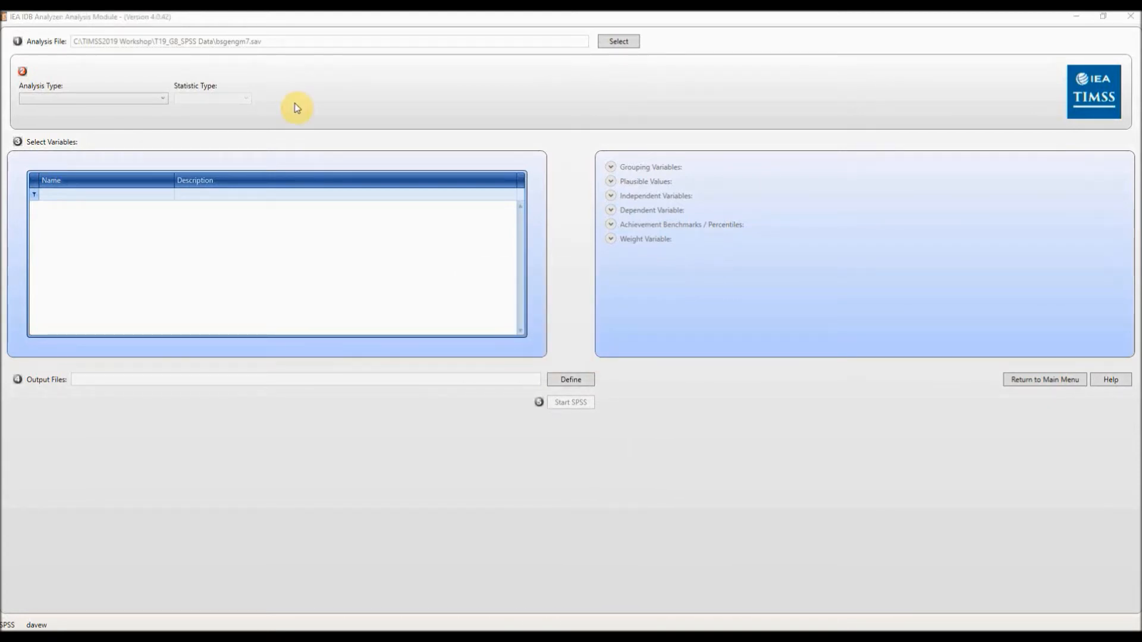
# Set the analysis type to TIMSS (Using Student Weights) and the statistic type to Linear Regression.
pyautogui.click(164, 99)
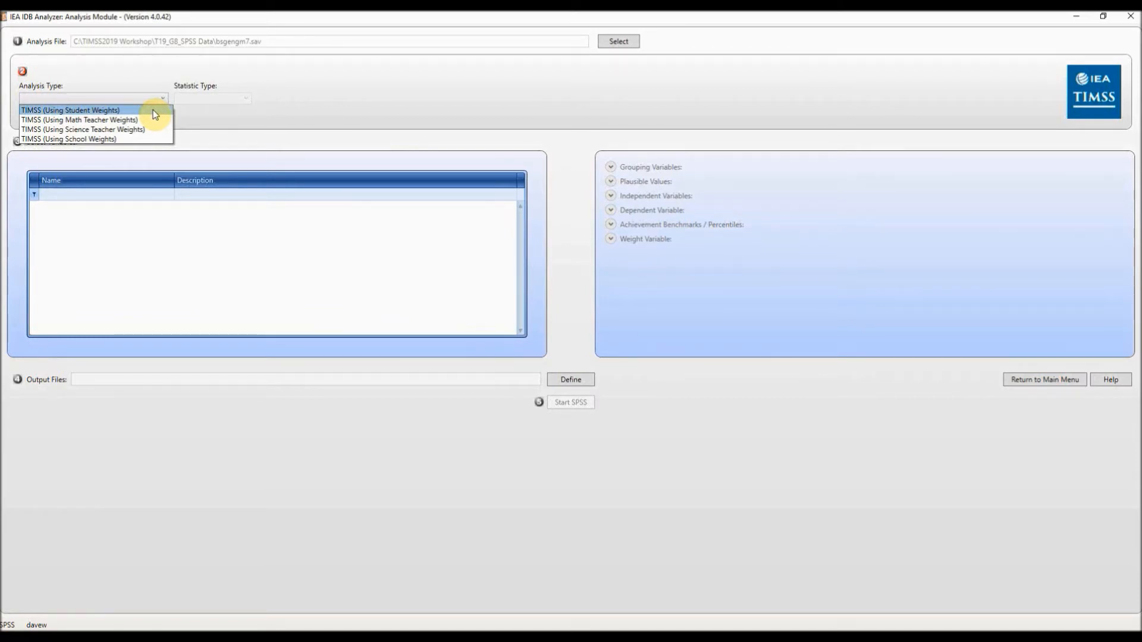
pyautogui.click(154, 111)
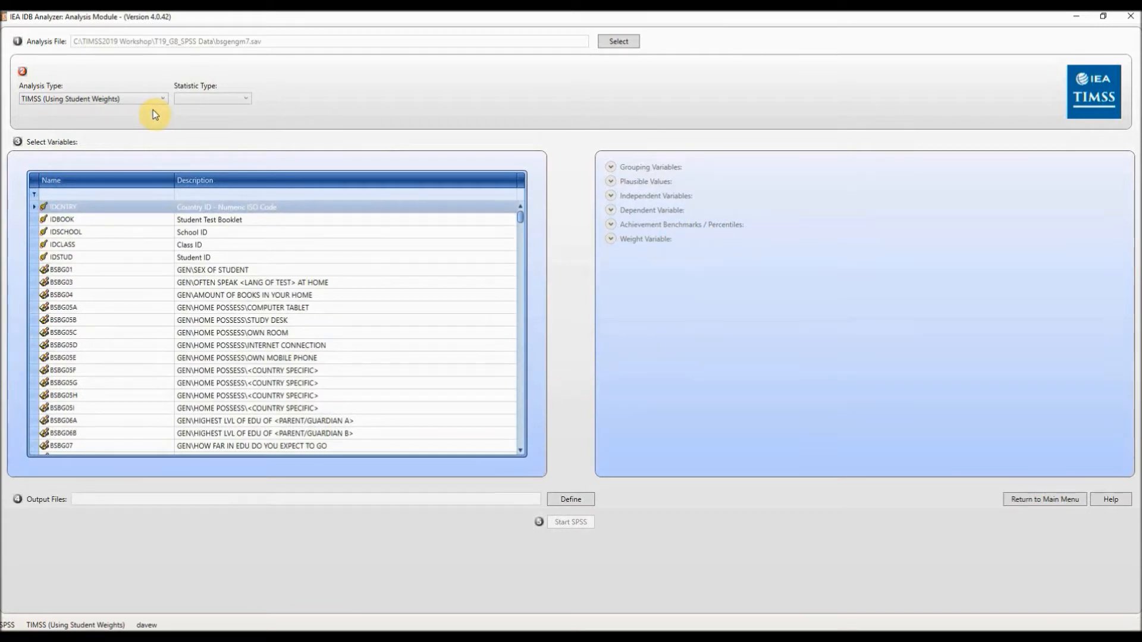
pyautogui.click(246, 98)
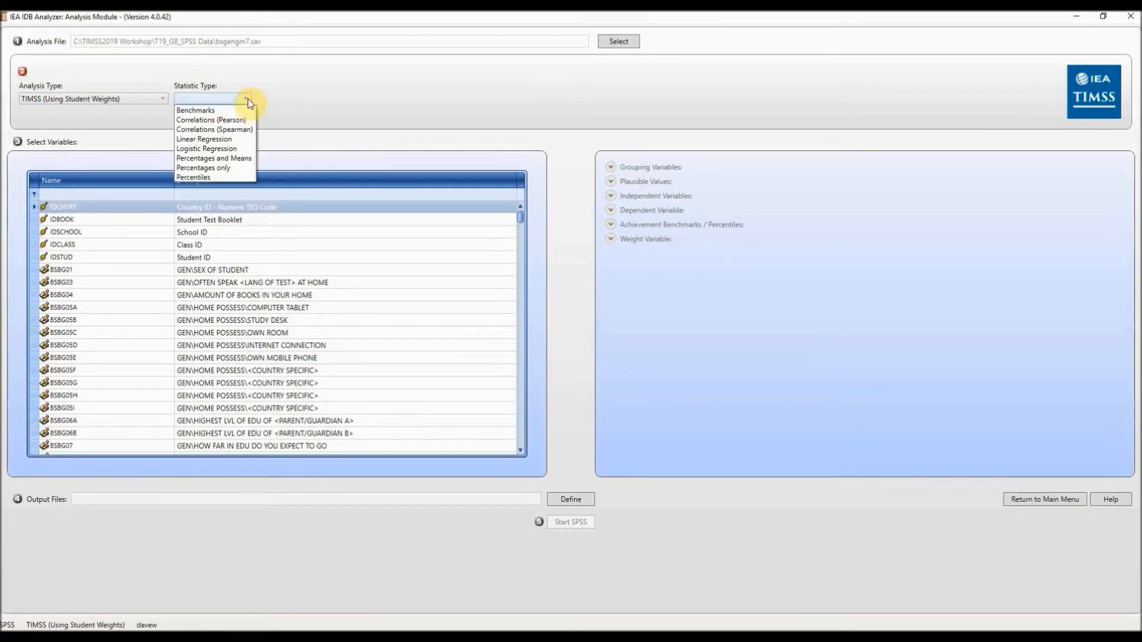
pyautogui.click(233, 145)
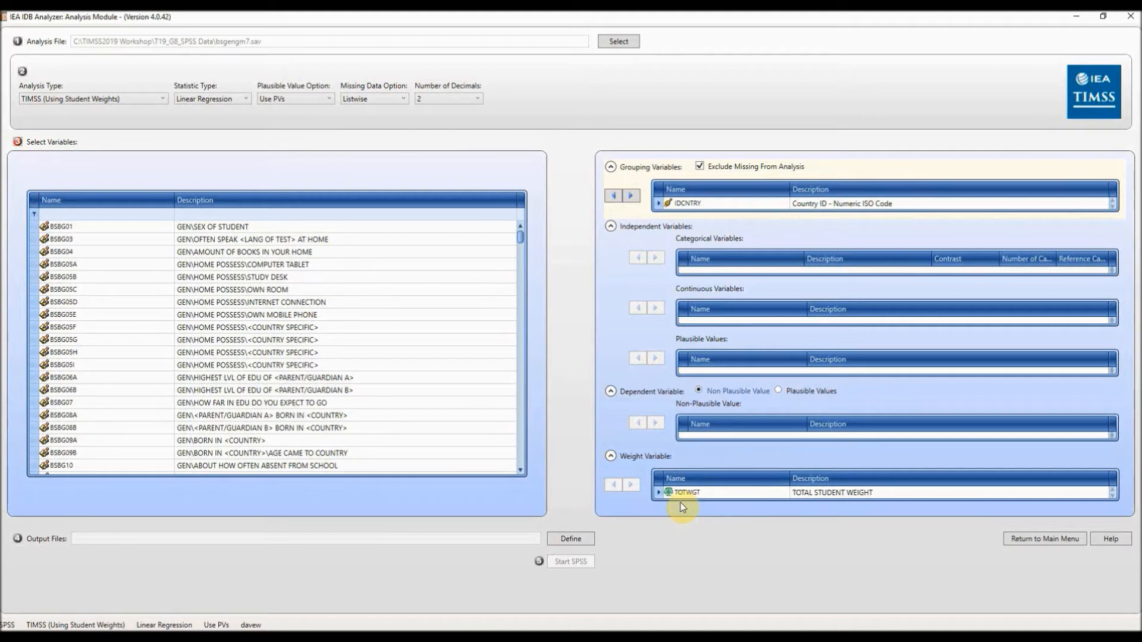
# Switch the dependent variable to plausible values and assign the mathematics set BSMMAT01-05 to it.
pyautogui.click(915, 391)
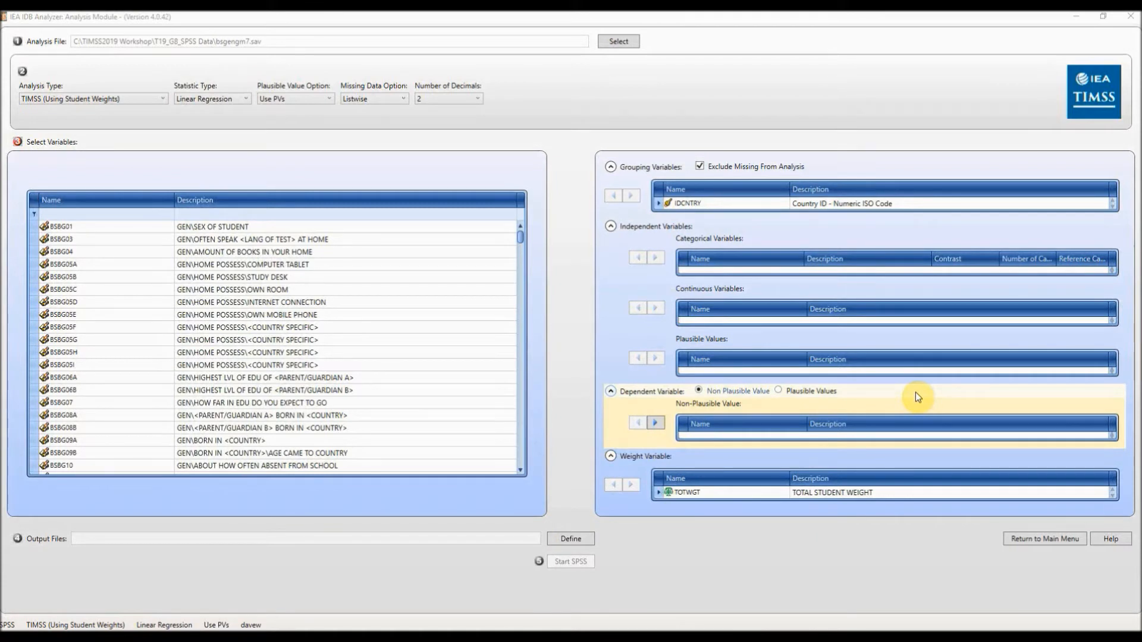
pyautogui.click(779, 392)
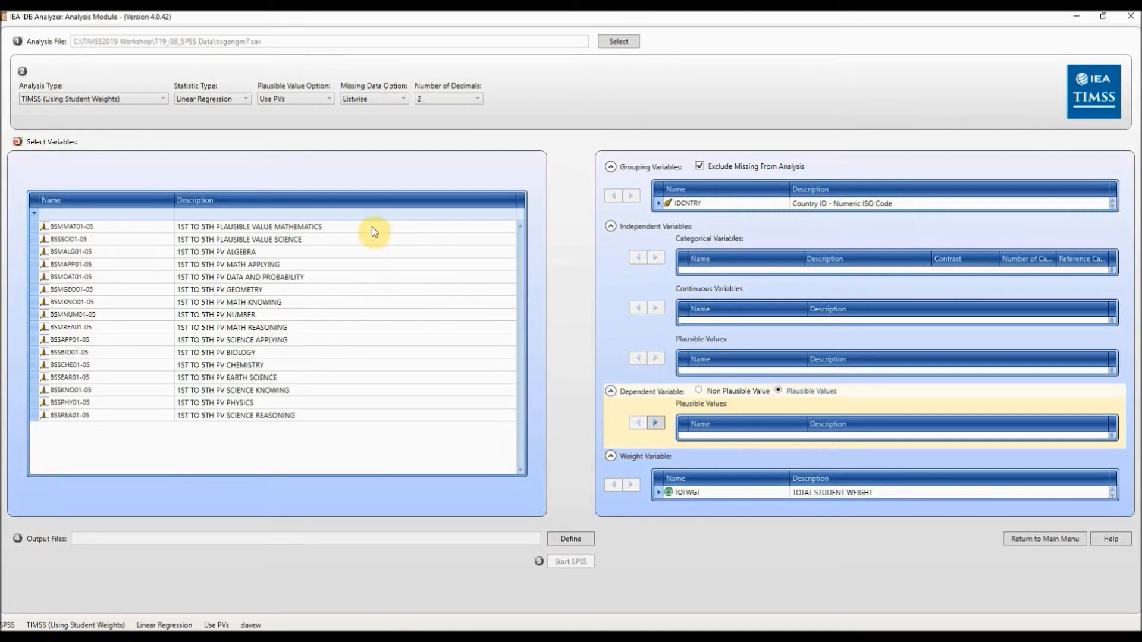
pyautogui.click(281, 226)
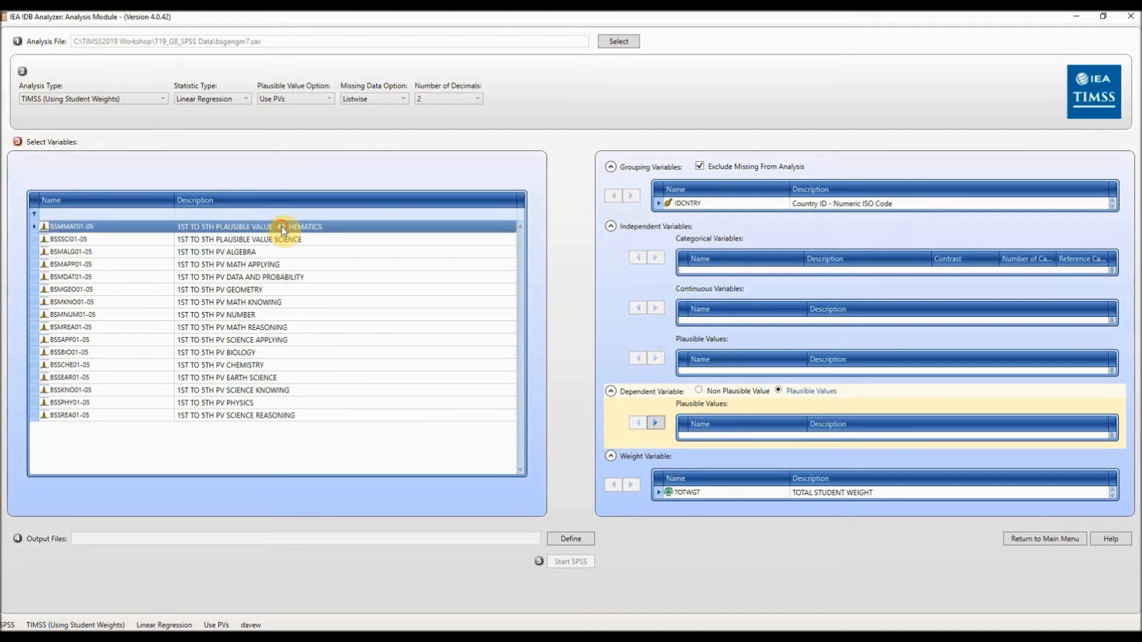
pyautogui.click(656, 423)
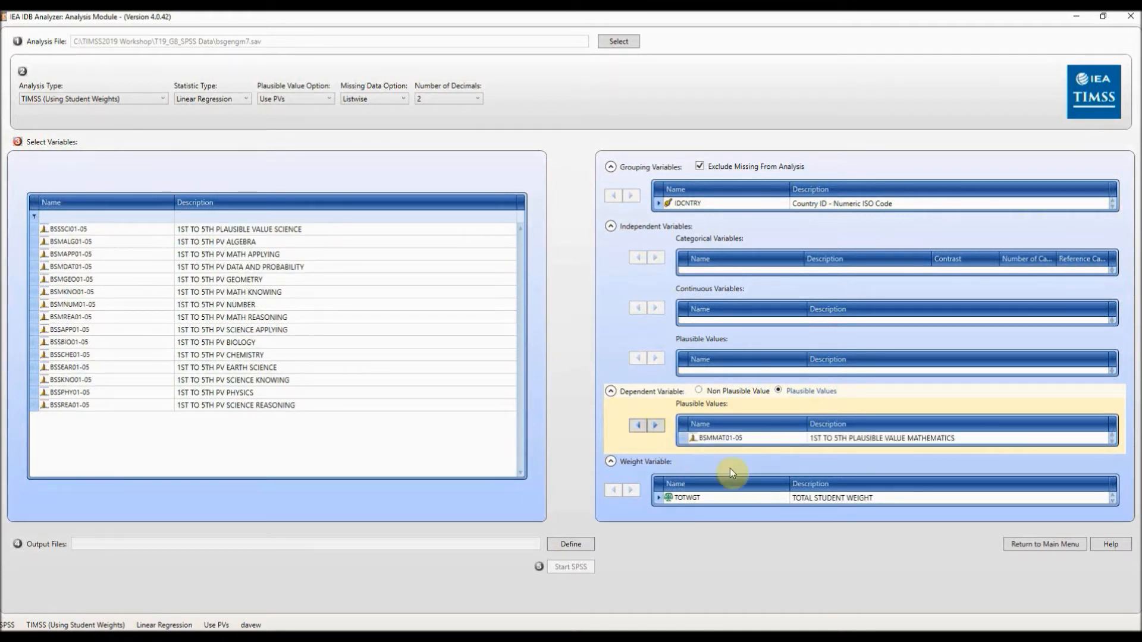
pyautogui.click(737, 440)
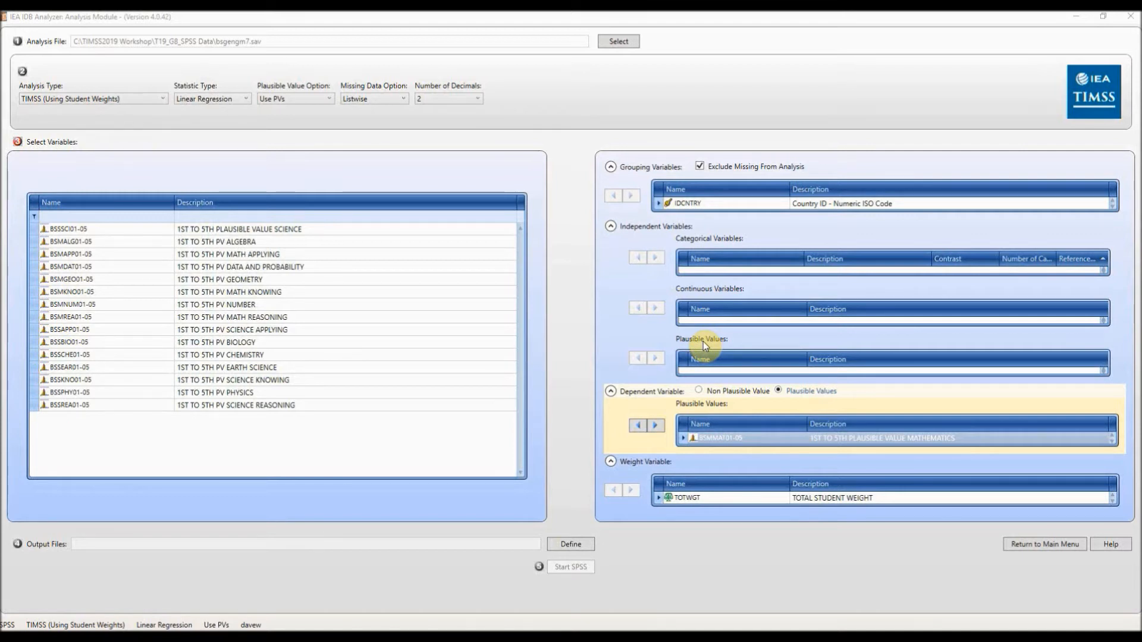
# Add the sex of student variable BSBG01 as a categorical independent variable.
pyautogui.moveTo(751, 255)
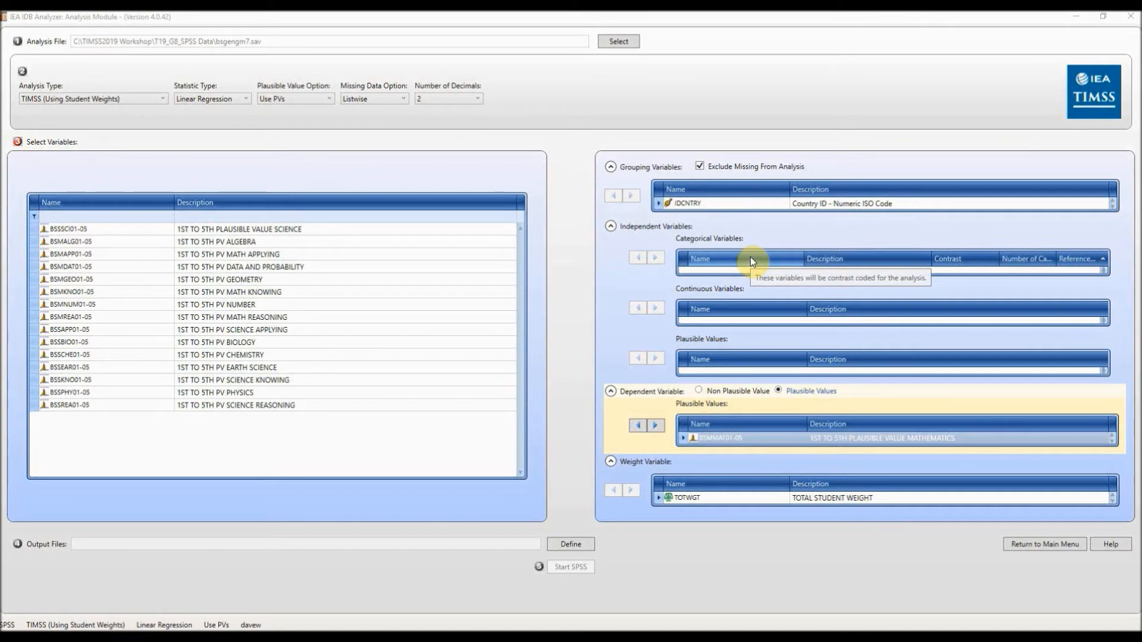
pyautogui.click(751, 256)
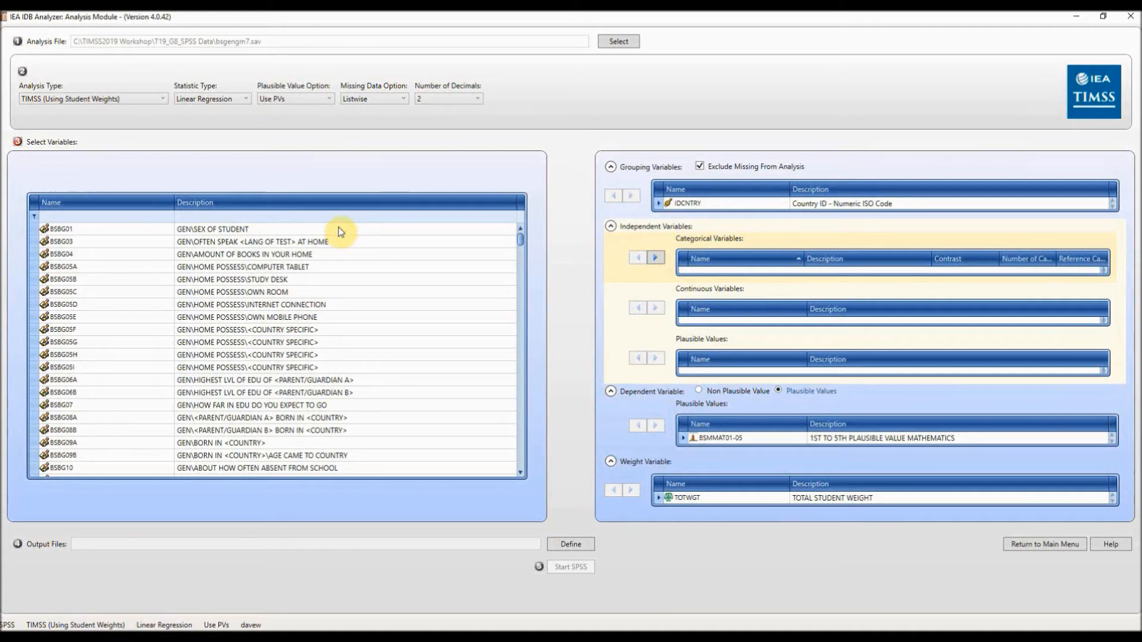
pyautogui.click(240, 229)
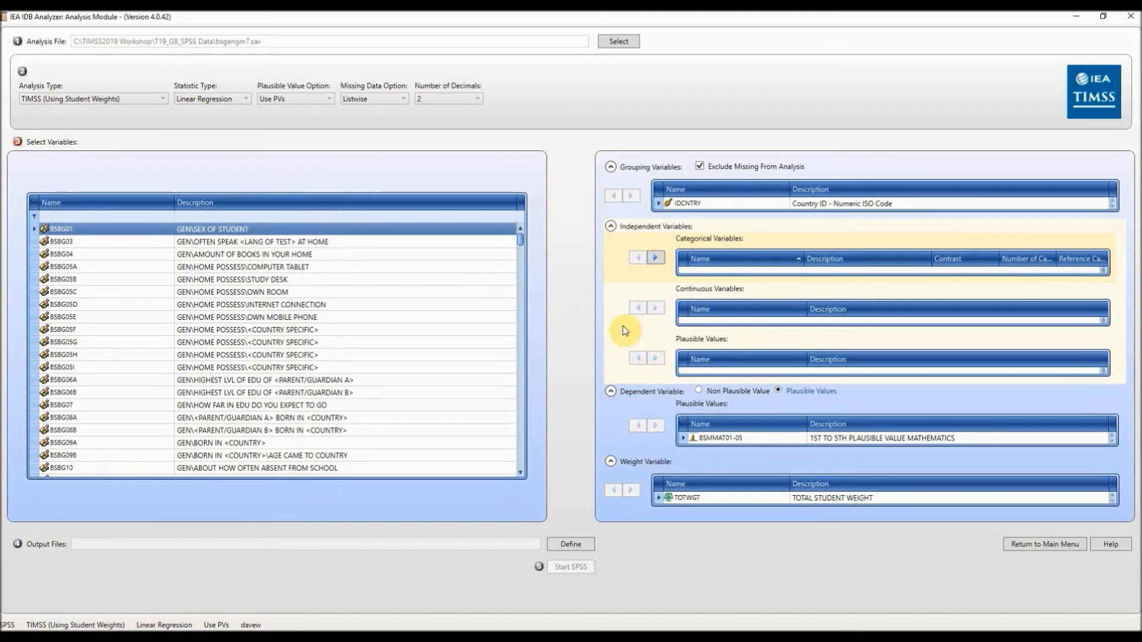
pyautogui.click(656, 259)
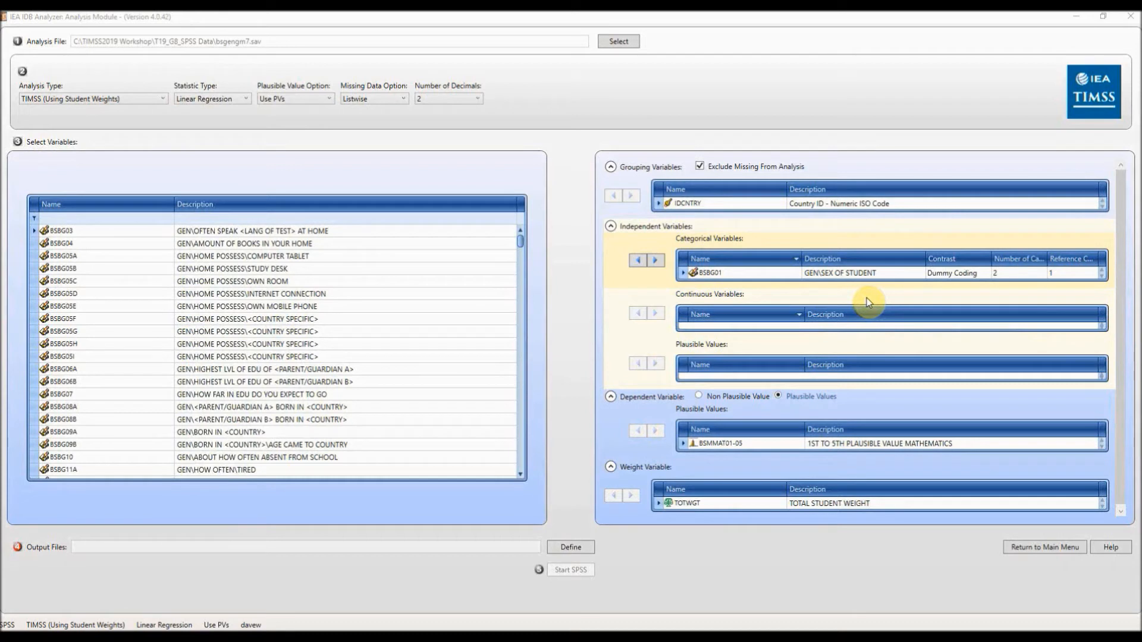
# Filter the variable names by BSBGSLM and add the Students Like Learning Mathematics Lessons scale as a continuous independent variable.
pyautogui.click(756, 314)
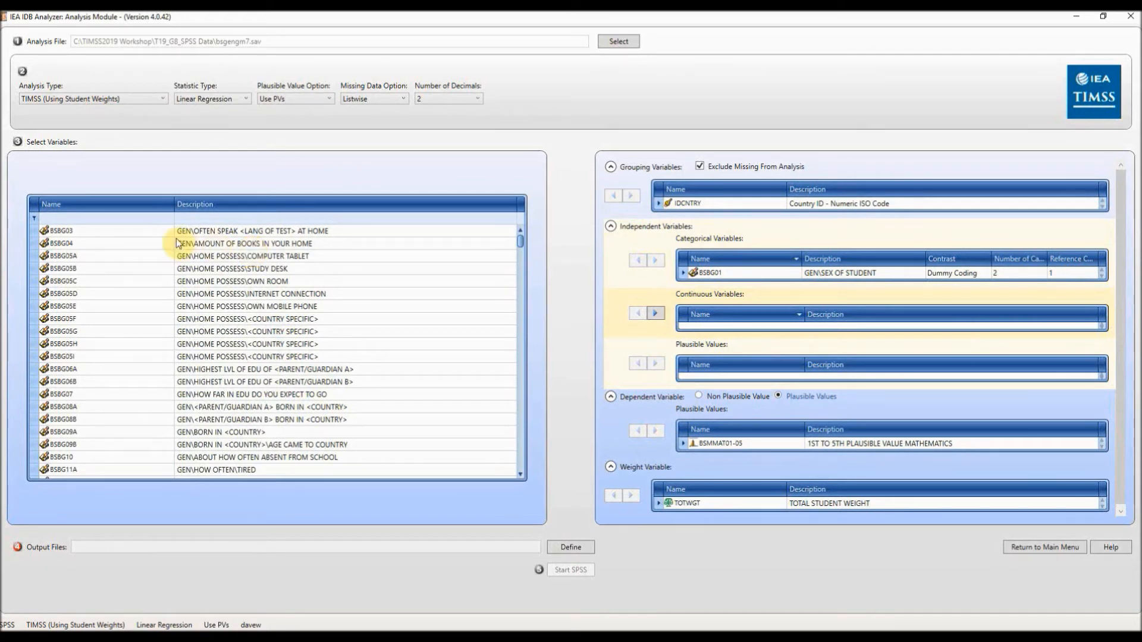
pyautogui.click(120, 221)
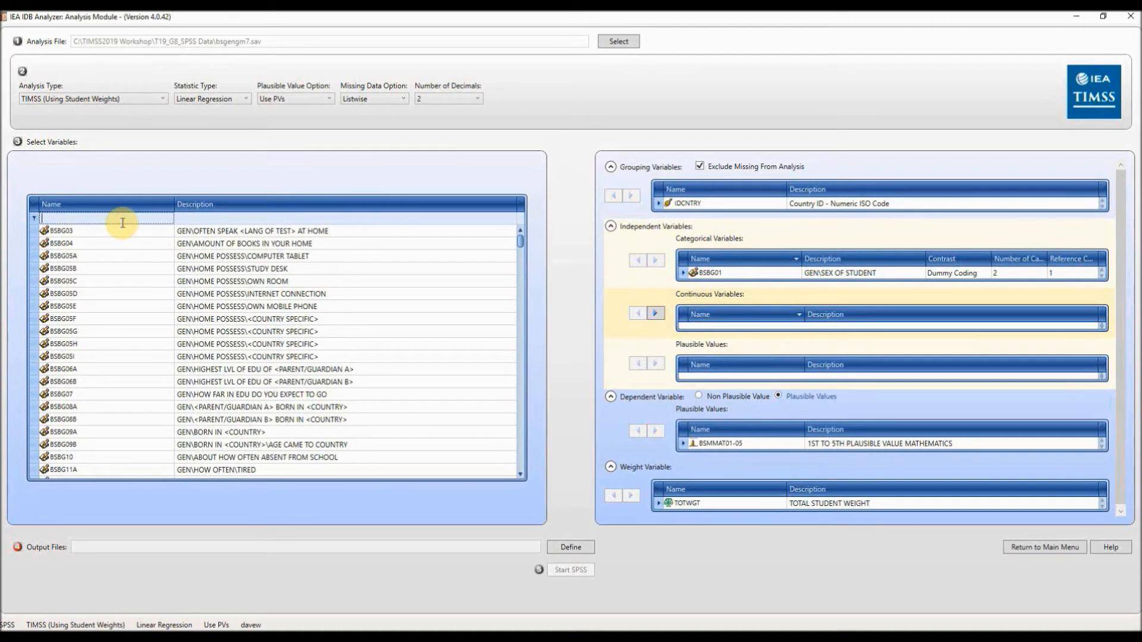
pyautogui.write('BSB')
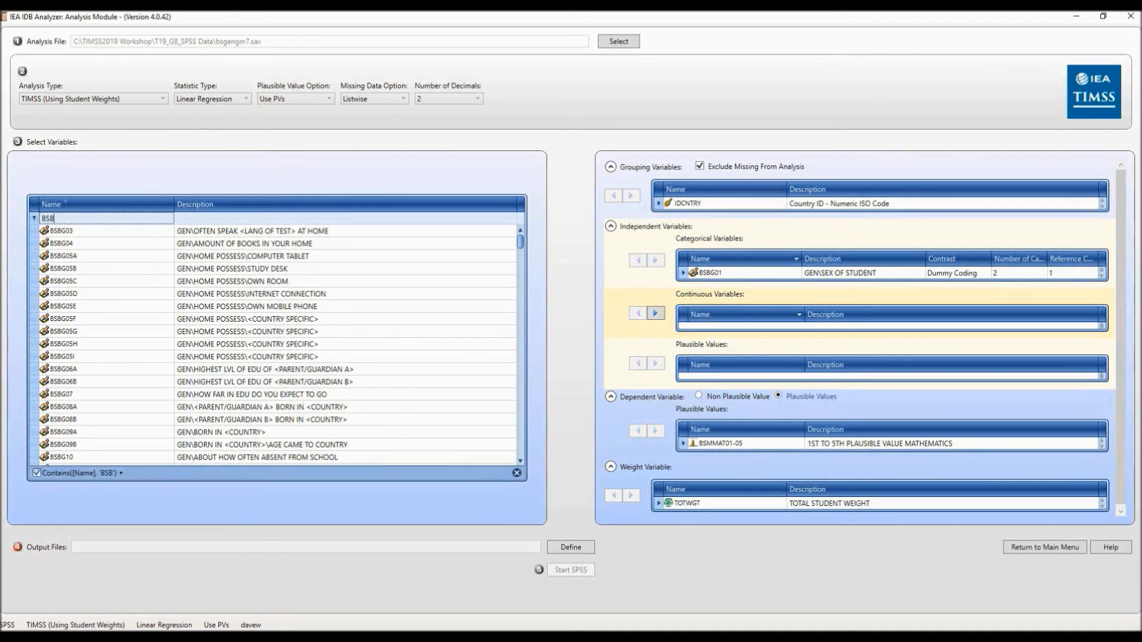
pyautogui.write('GSLM')
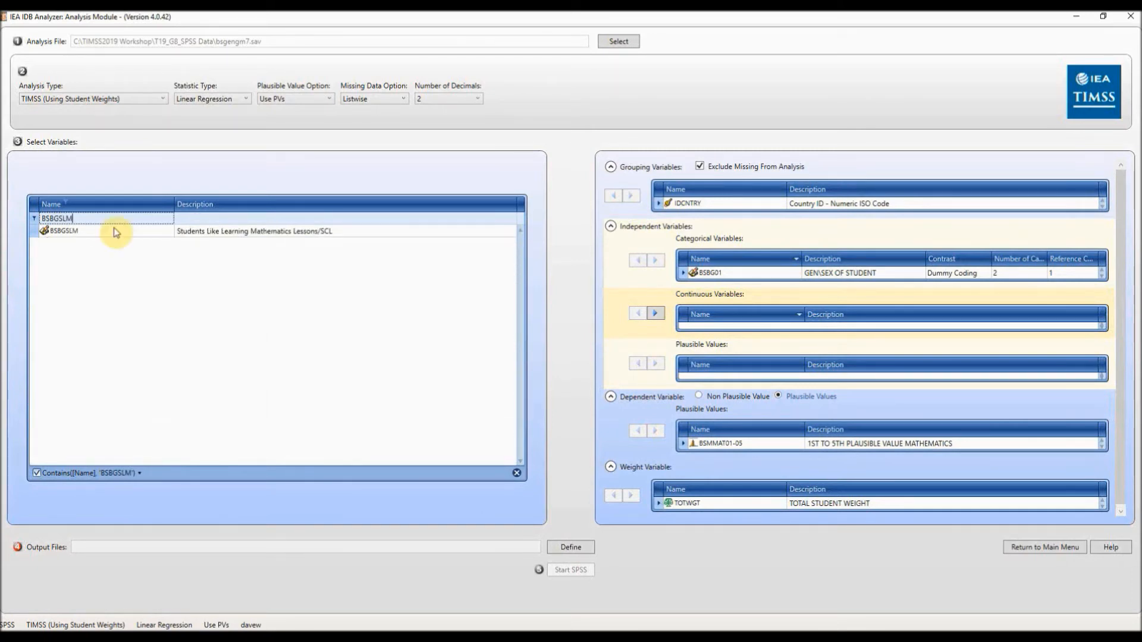
pyautogui.click(256, 237)
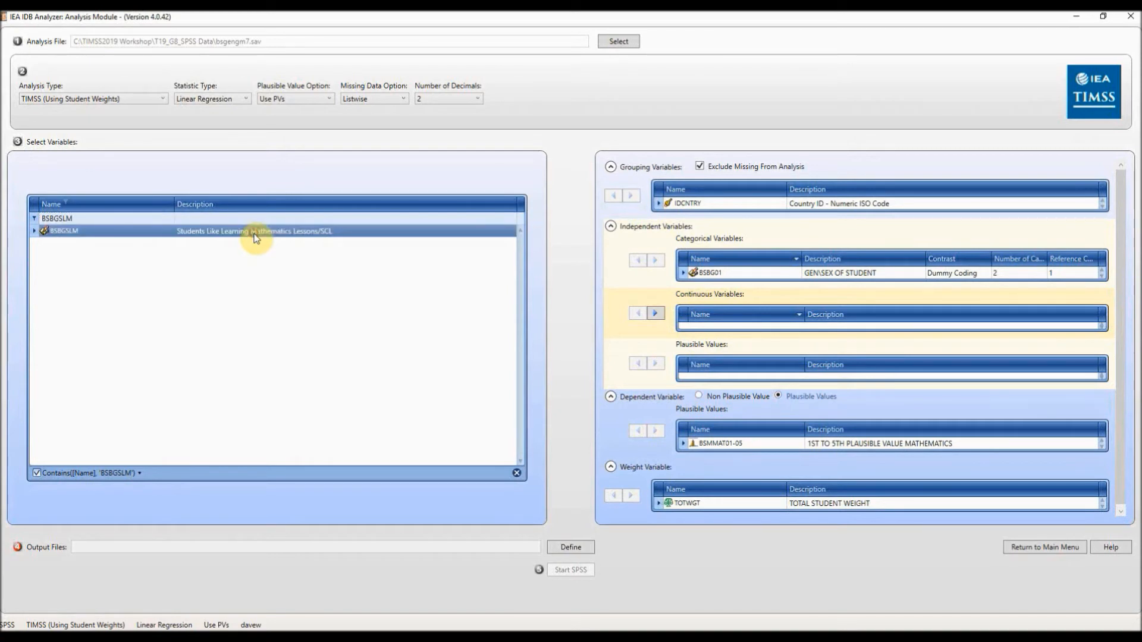
pyautogui.click(656, 314)
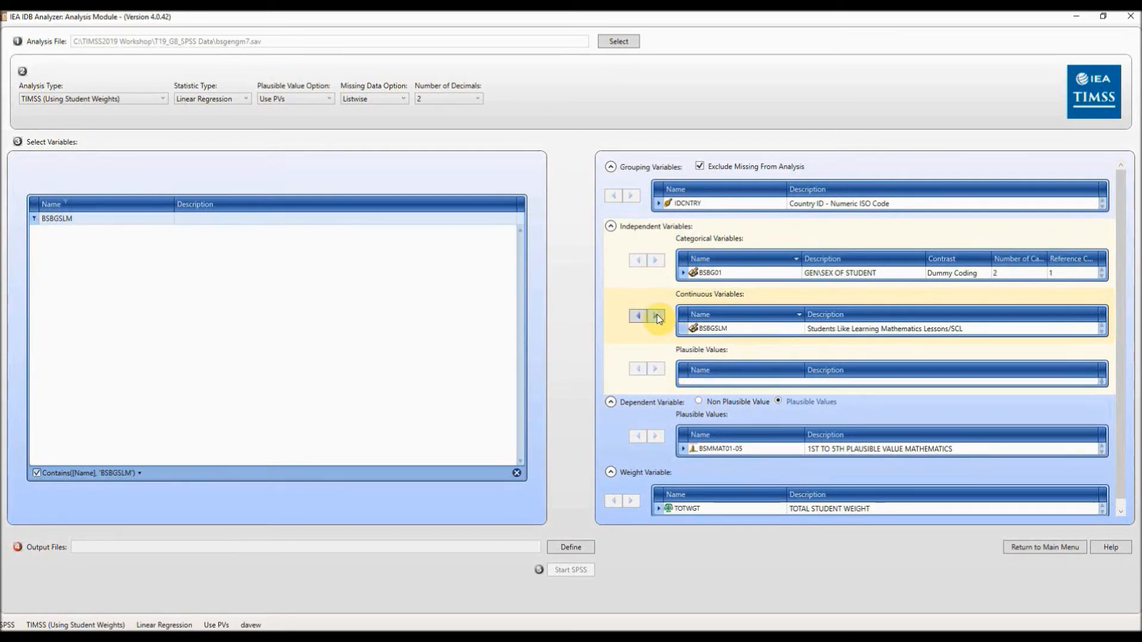
# Replace the name filter with the description filter "resources" and add the Home Educational Resources scale BSBGHER as a continuous independent variable.
pyautogui.click(110, 222)
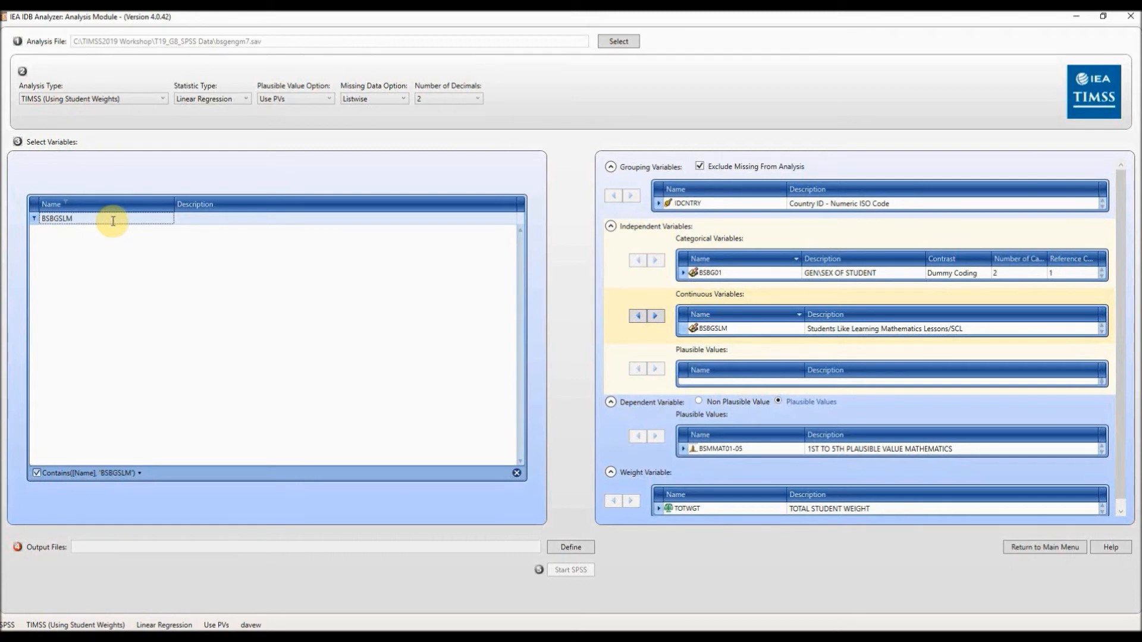
pyautogui.press('BackSpace')
pyautogui.press('BackSpace')
pyautogui.press('BackSpace')
pyautogui.press('BackSpace')
pyautogui.press('BackSpace')
pyautogui.press('BackSpace')
pyautogui.press('BackSpace')
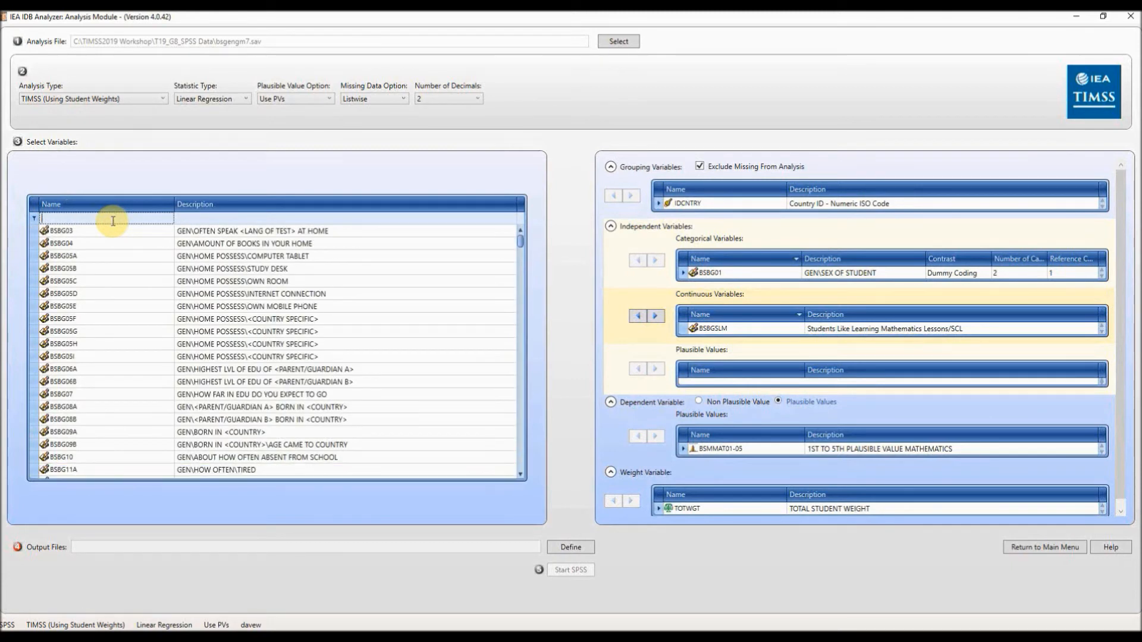
pyautogui.click(197, 219)
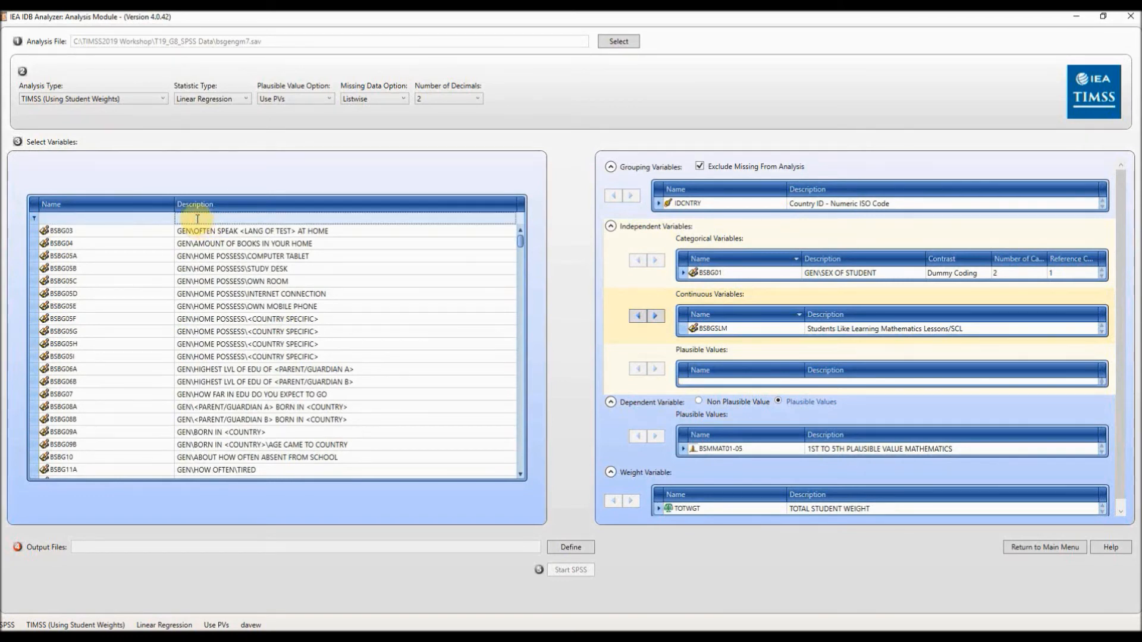
pyautogui.write('resources')
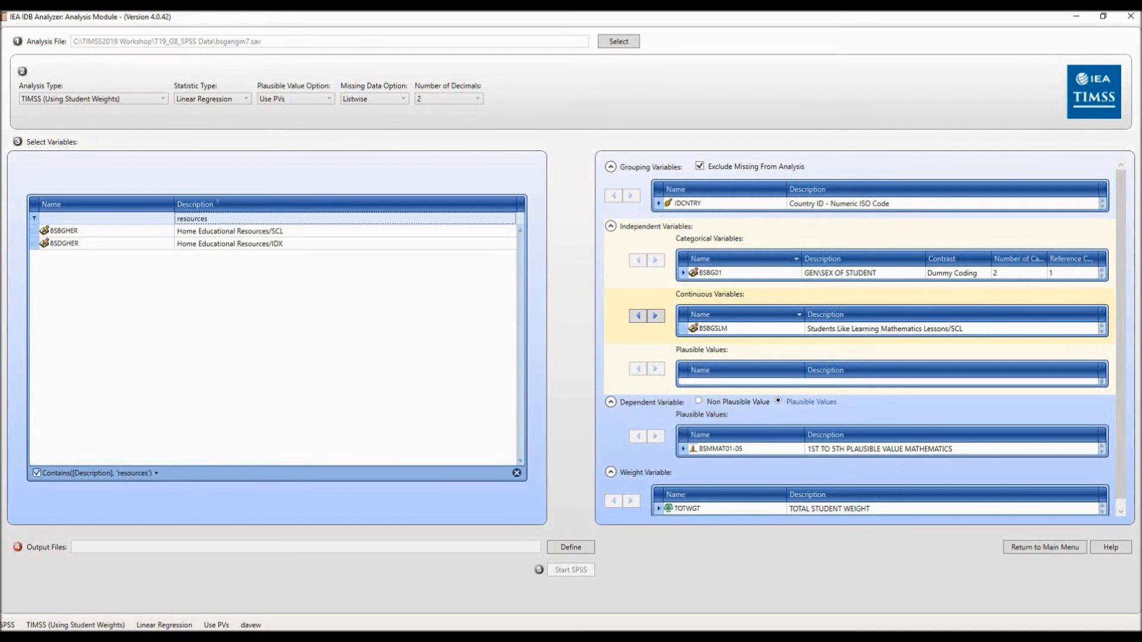
pyautogui.click(205, 233)
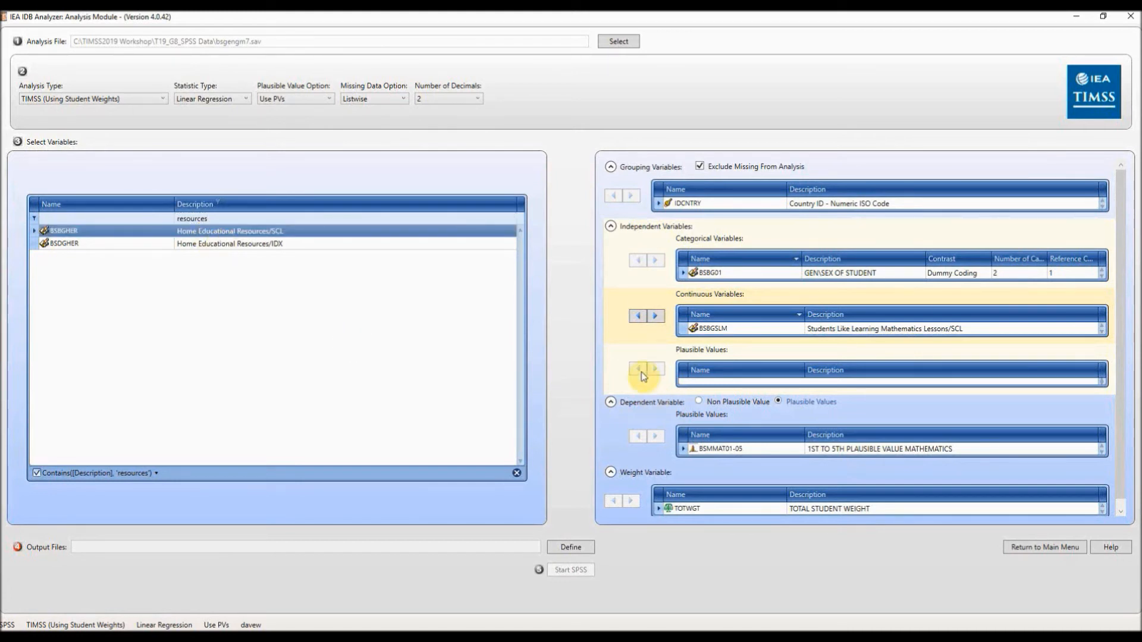
pyautogui.click(658, 320)
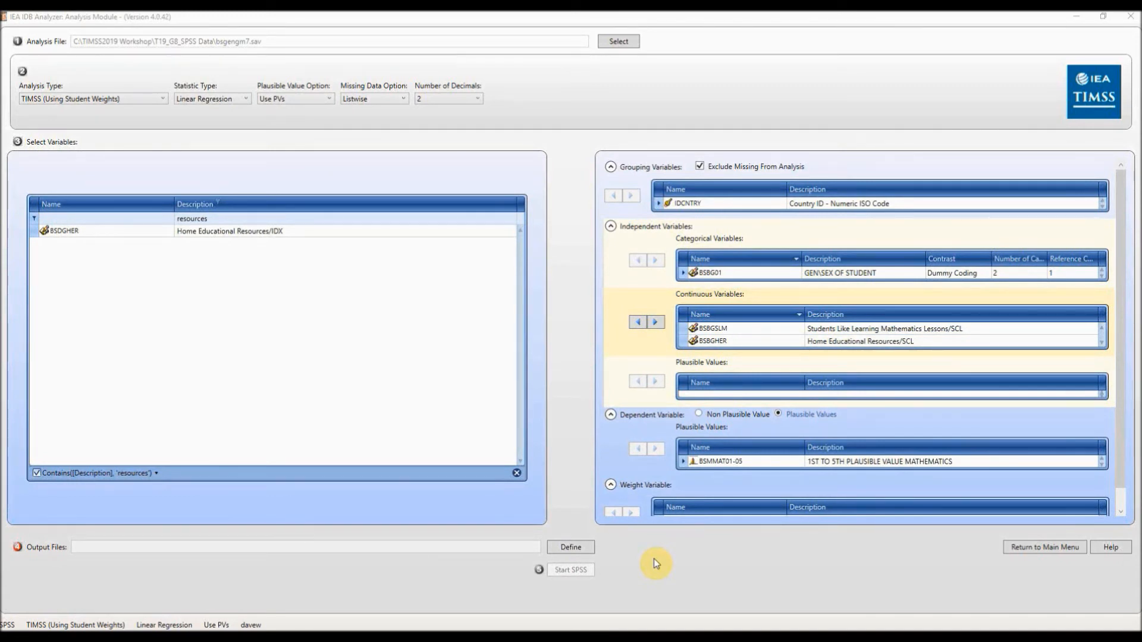
# Define the output files as regression1 in the Syntax folder of TIMSS2019 Workshop, saved as SPSS syntax.
pyautogui.click(562, 548)
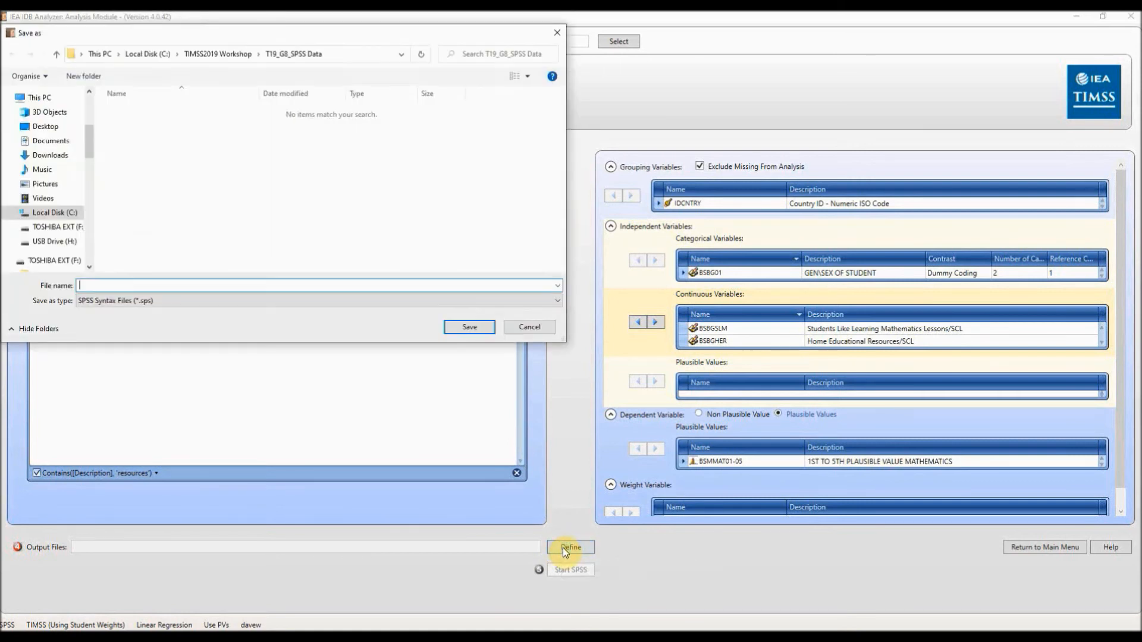
pyautogui.click(237, 57)
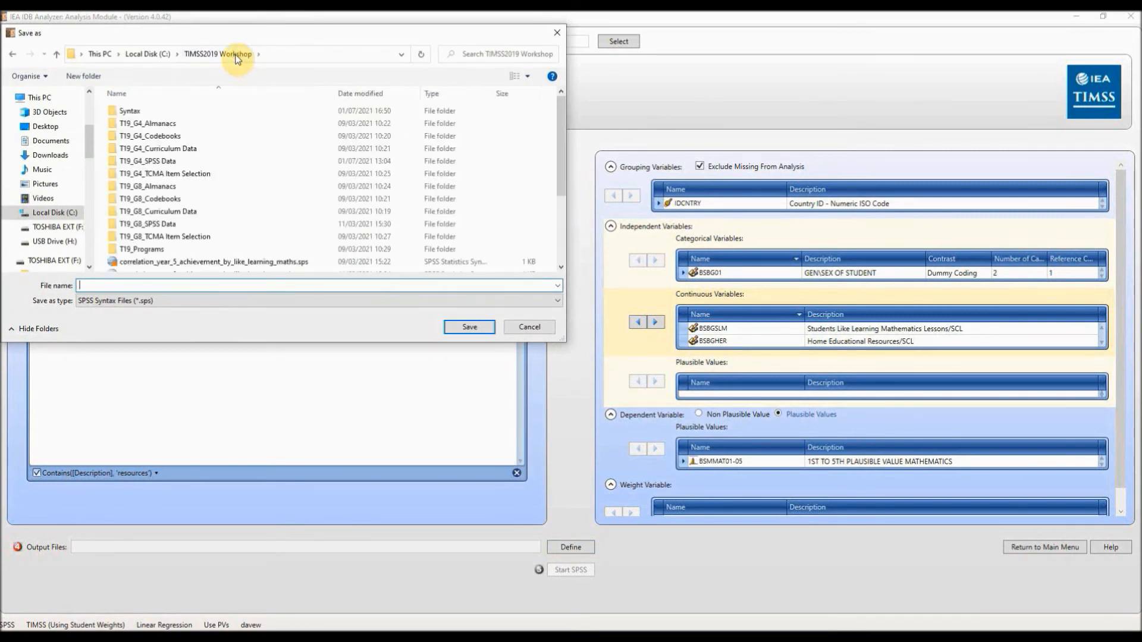
pyautogui.doubleClick(126, 112)
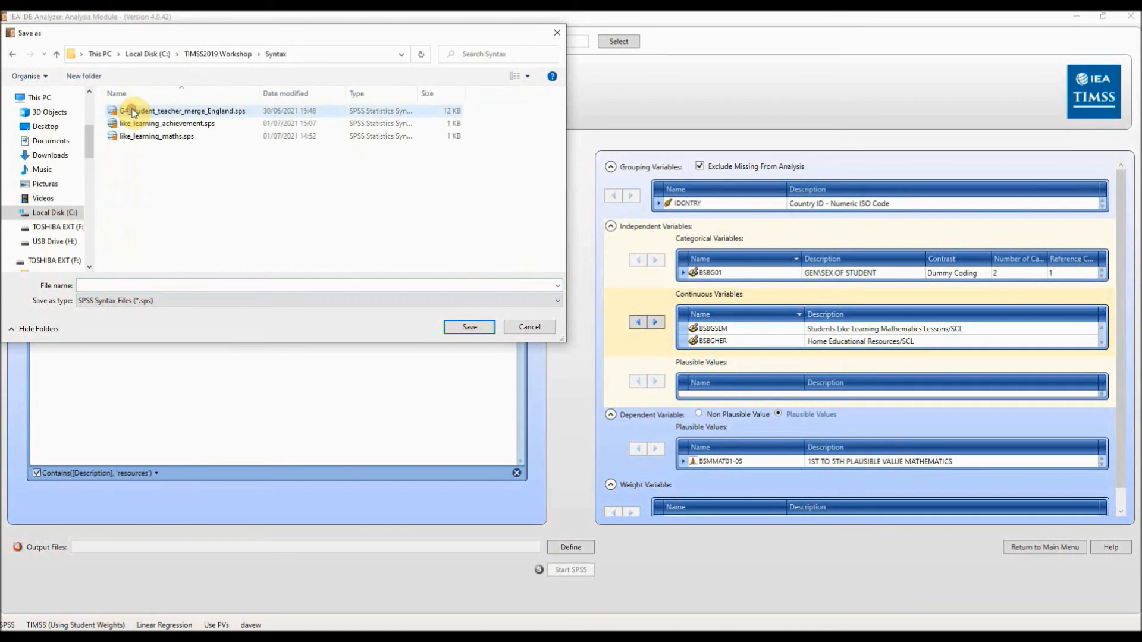
pyautogui.click(145, 286)
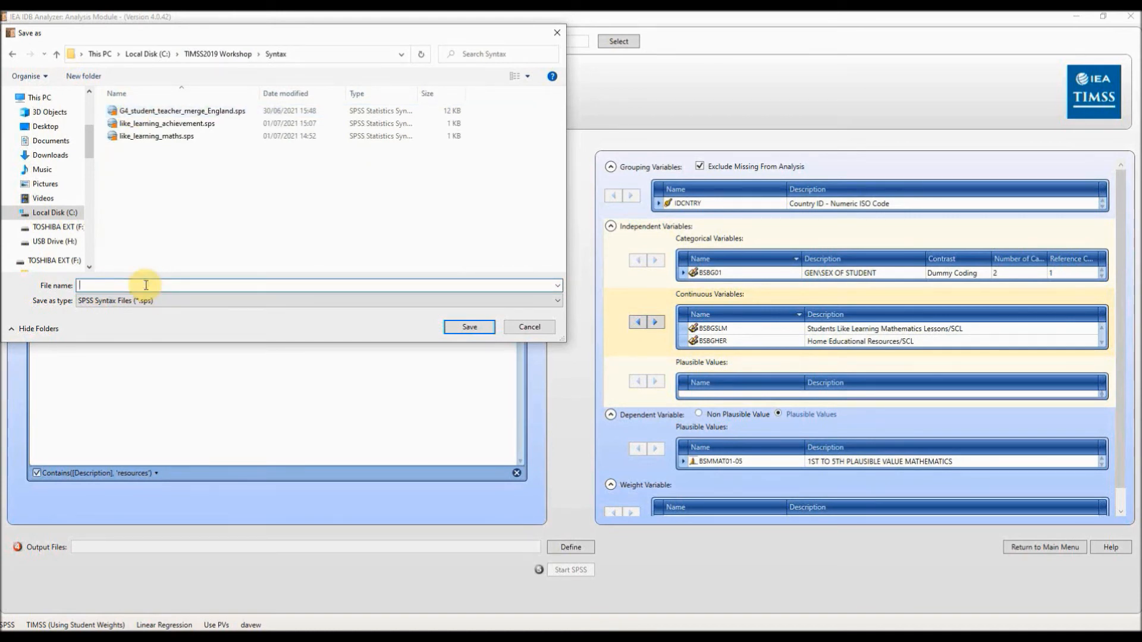
pyautogui.write('regression')
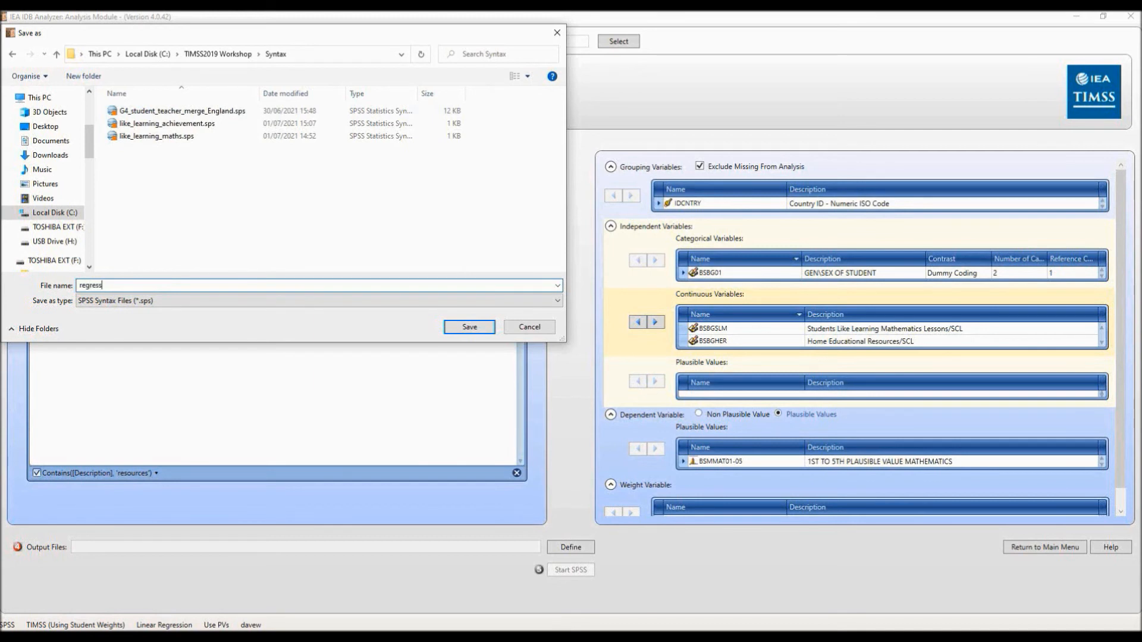
pyautogui.write('1')
pyautogui.click(467, 333)
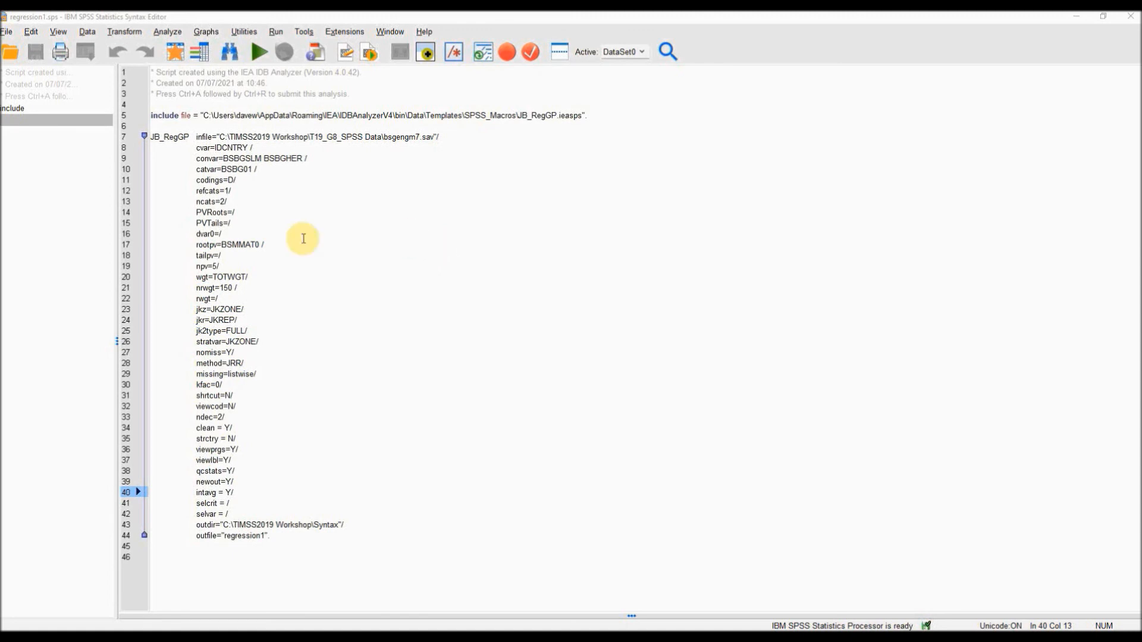
# In the SPSS Statistics Syntax Editor, select the entire regression1 syntax and run it.
pyautogui.click(245, 244)
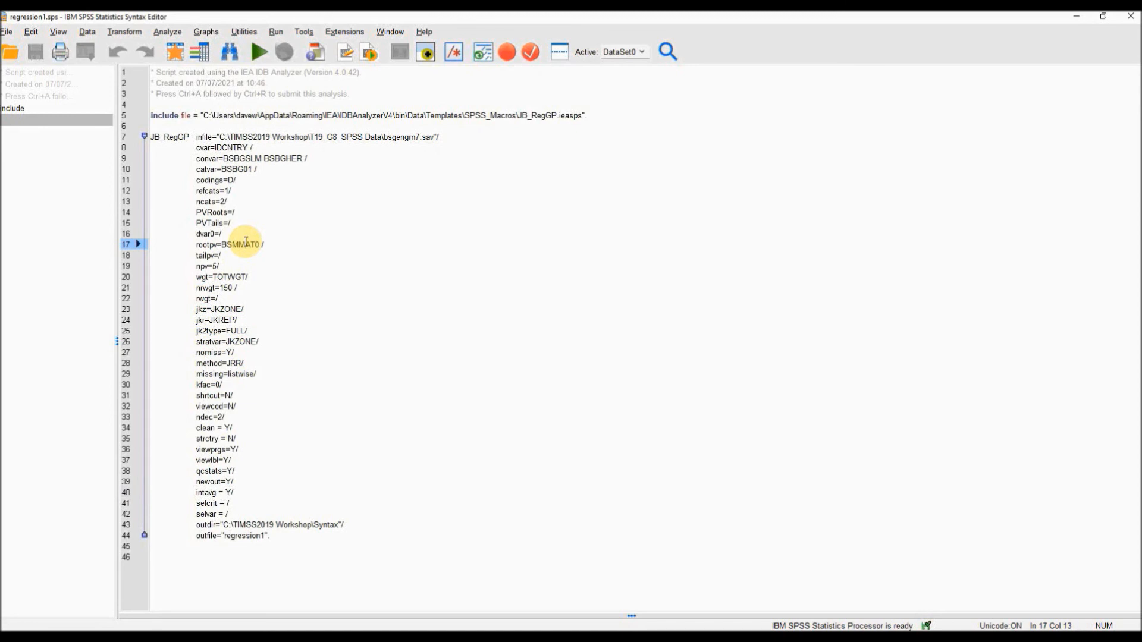
pyautogui.hotkey('ctrl', 'a')
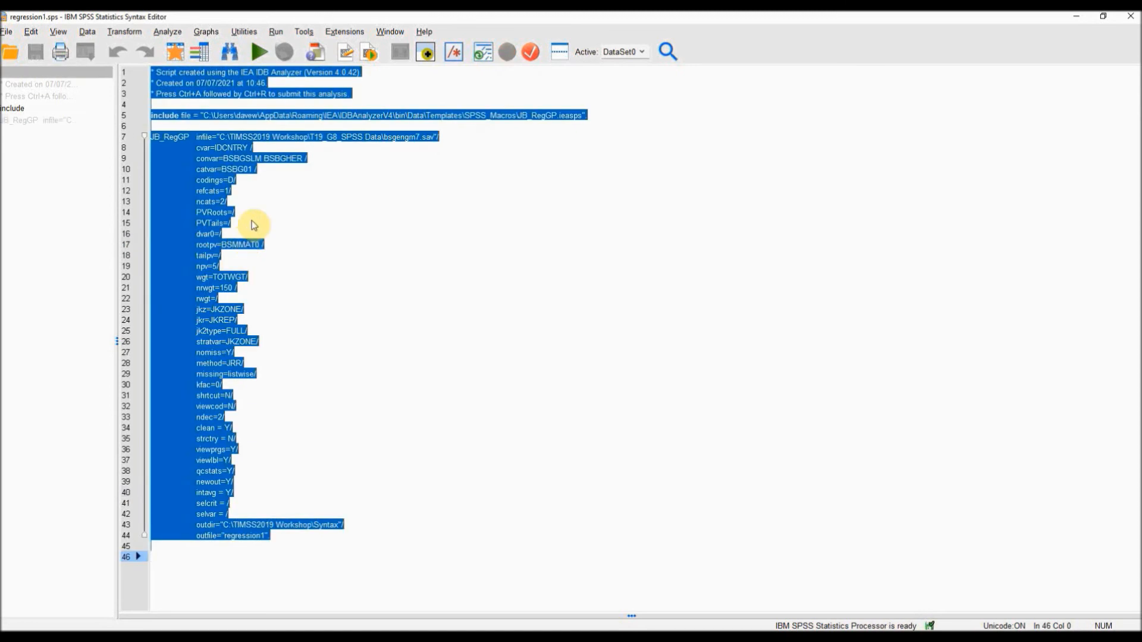
pyautogui.click(260, 54)
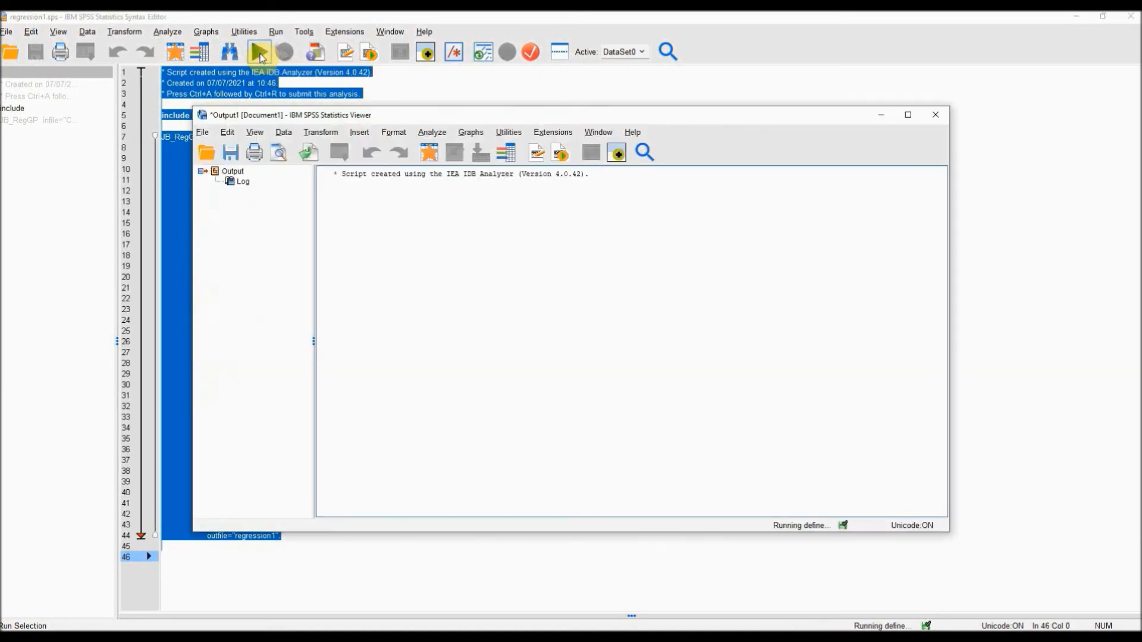